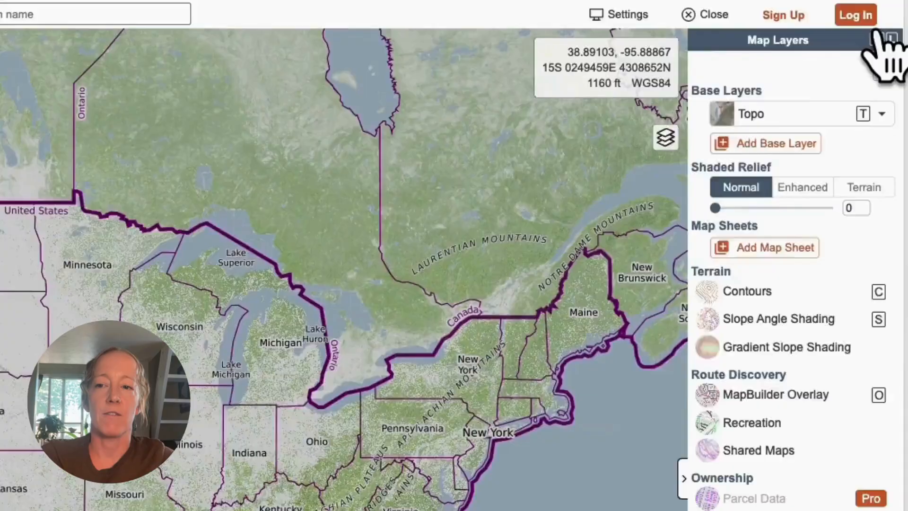
Step: Log in to the site by continuing with a Google account
{"action": "left_click", "coordinate": [844, 20]}
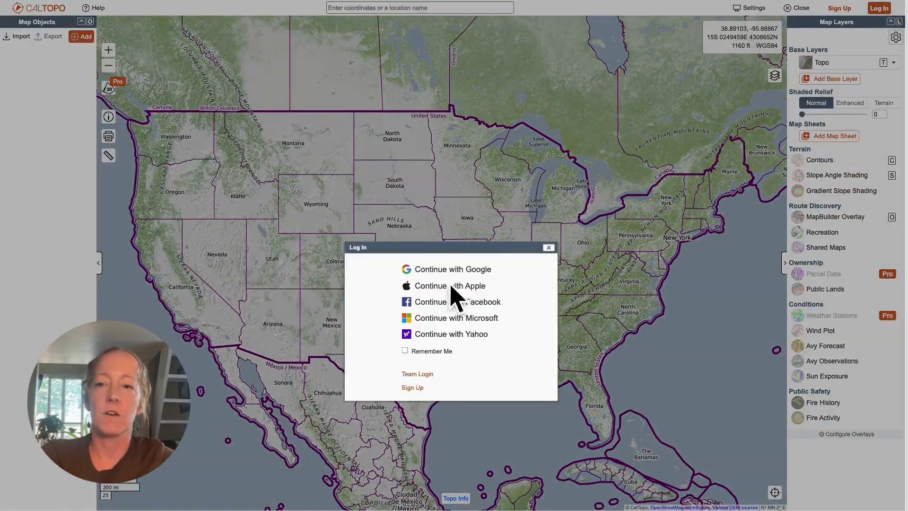
{"action": "left_click", "coordinate": [453, 272]}
{"action": "left_click", "coordinate": [533, 255]}
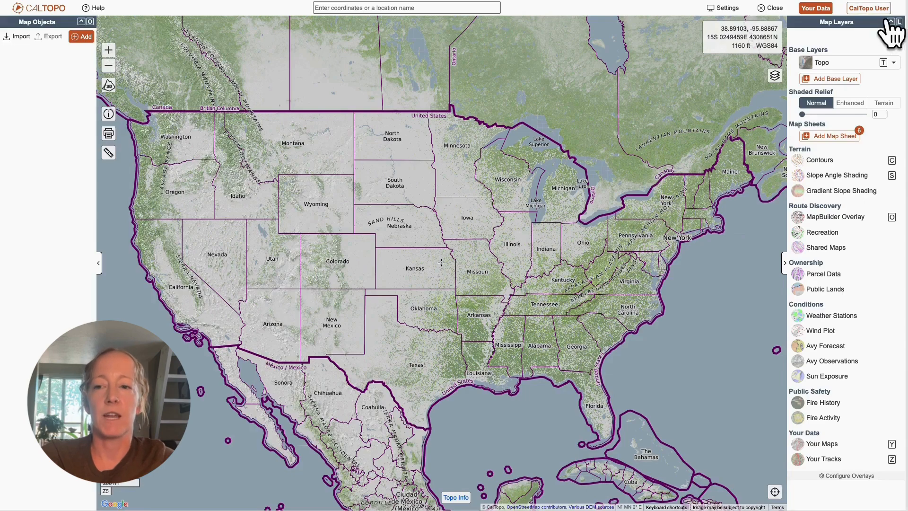
Step: Review the account details and the saved maps and folders in Your Data, closing each window after viewing
{"action": "left_click", "coordinate": [875, 9]}
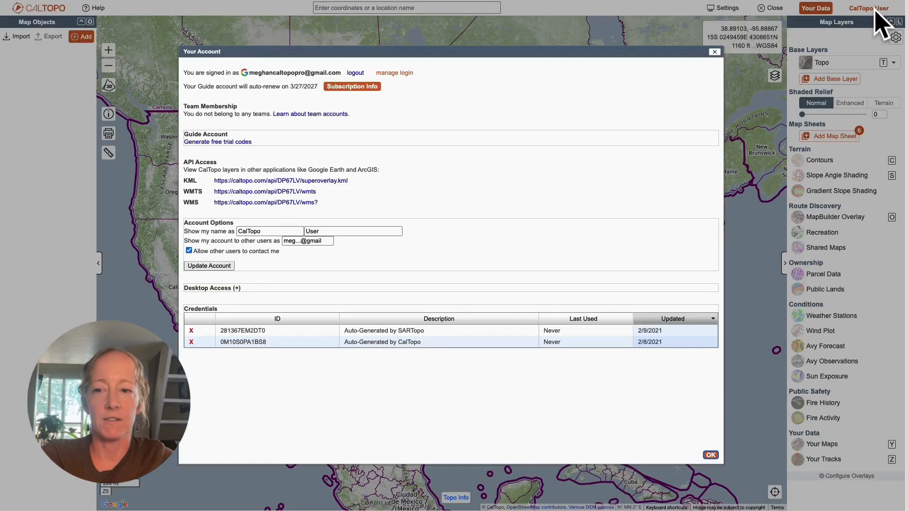
{"action": "left_click", "coordinate": [828, 22]}
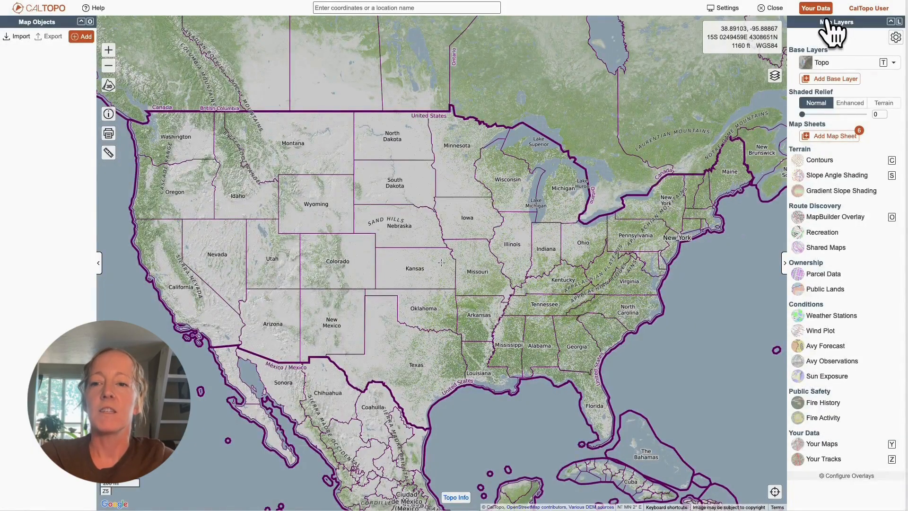
{"action": "left_click", "coordinate": [816, 9]}
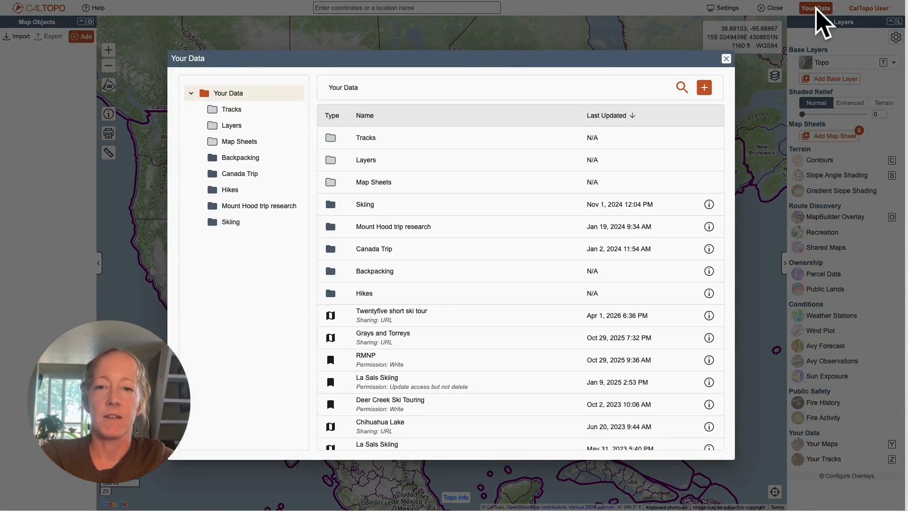
{"action": "left_click", "coordinate": [772, 135]}
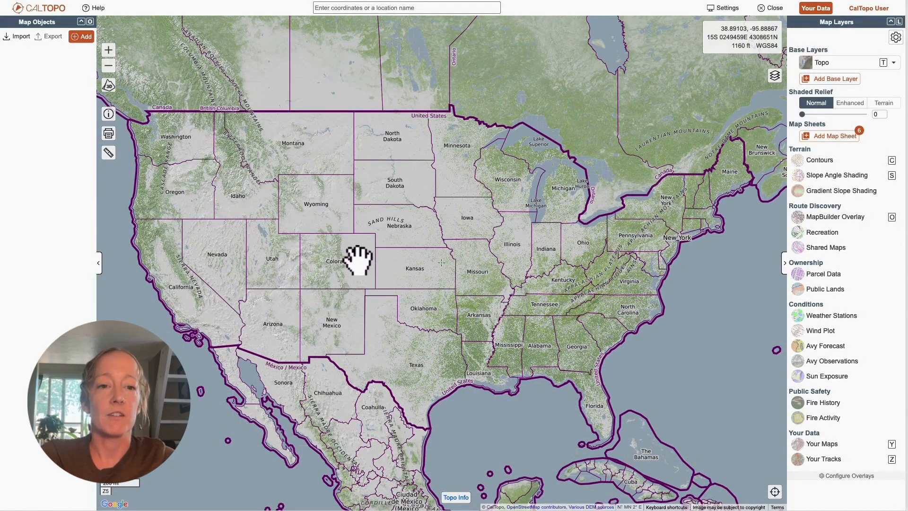
Step: Search for "Grand Teton National Park, WY" and jump the map to that location
{"action": "left_click_drag", "start_coordinate": [358, 258], "coordinate": [422, 275]}
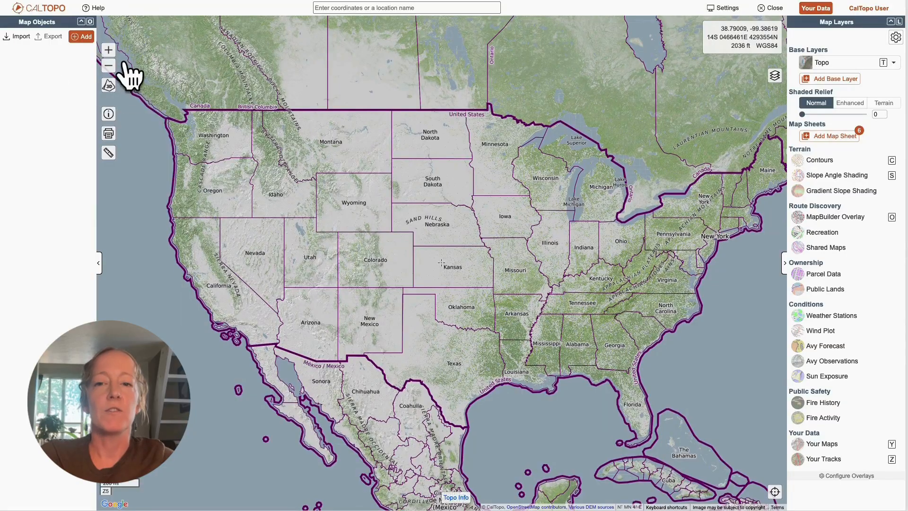
{"action": "left_click", "coordinate": [108, 50]}
{"action": "double_click", "coordinate": [108, 65]}
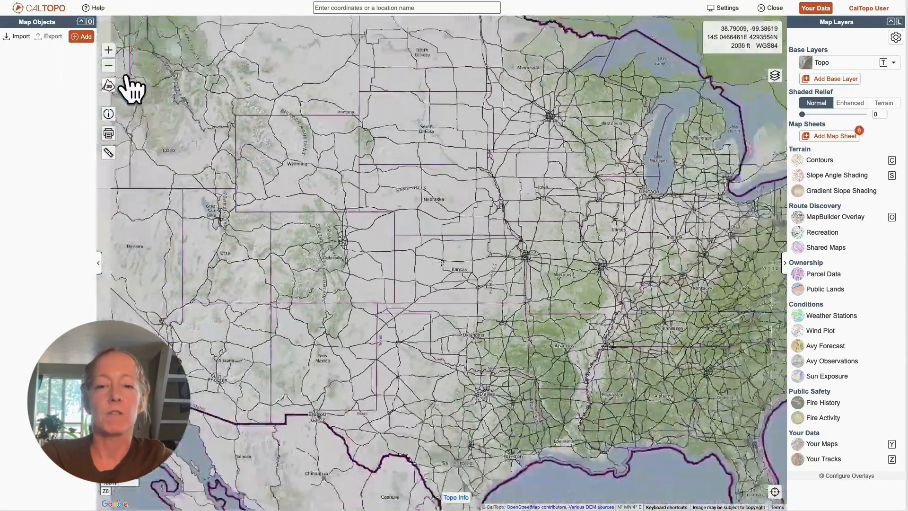
{"action": "scroll", "coordinate": [419, 299], "scroll_direction": "up", "scroll_amount": 2}
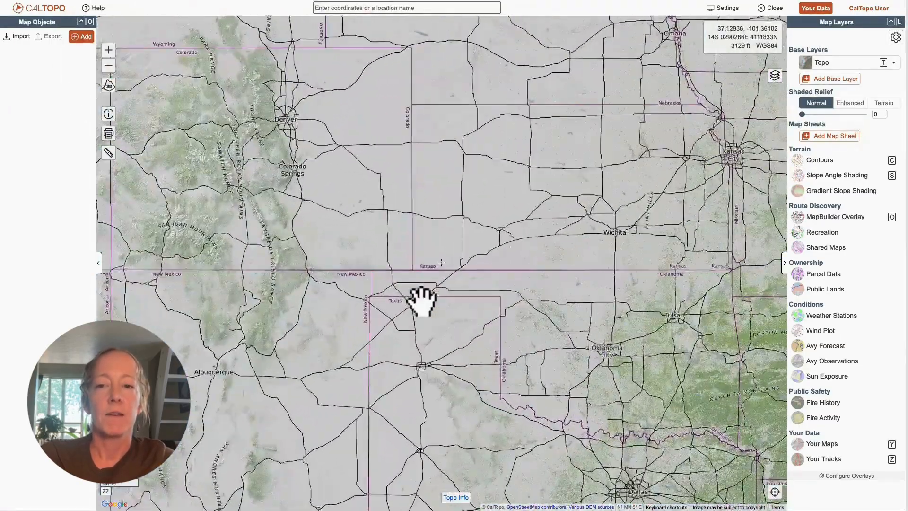
{"action": "scroll", "coordinate": [421, 301], "scroll_direction": "down", "scroll_amount": 2}
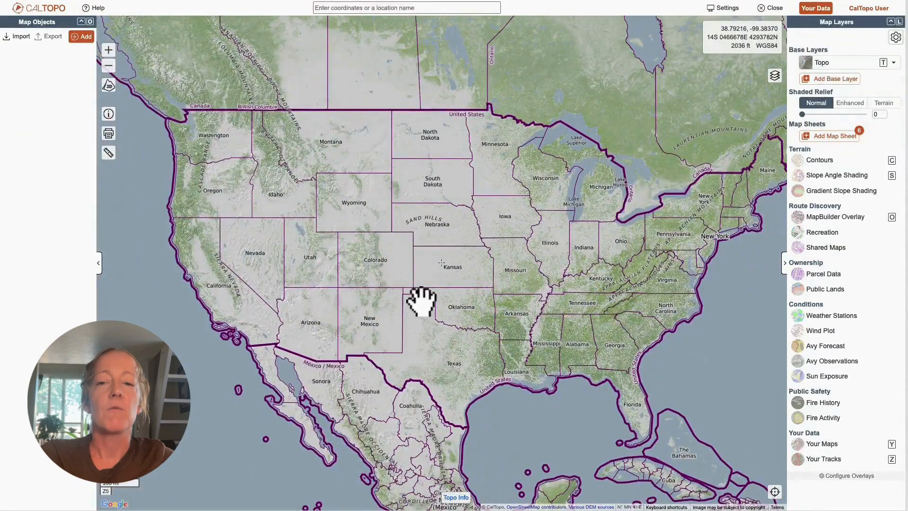
{"action": "left_click", "coordinate": [397, 10]}
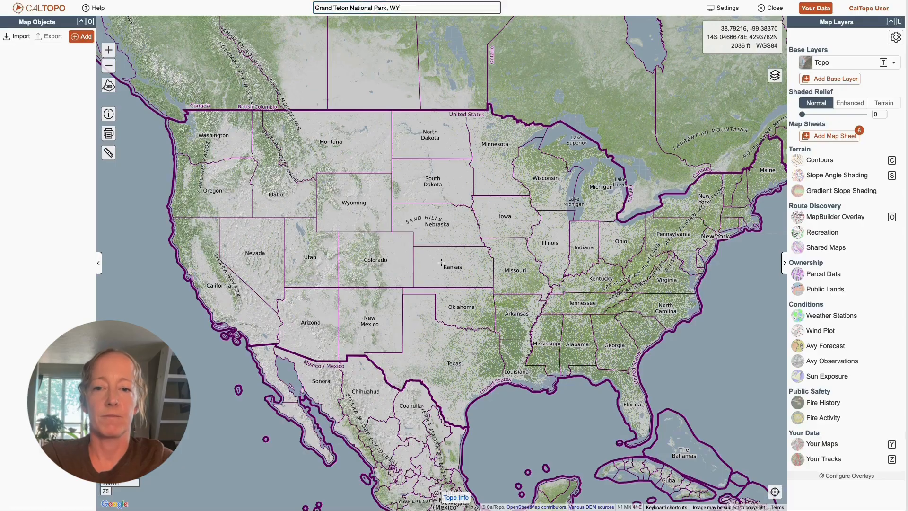
{"action": "key", "text": "Return"}
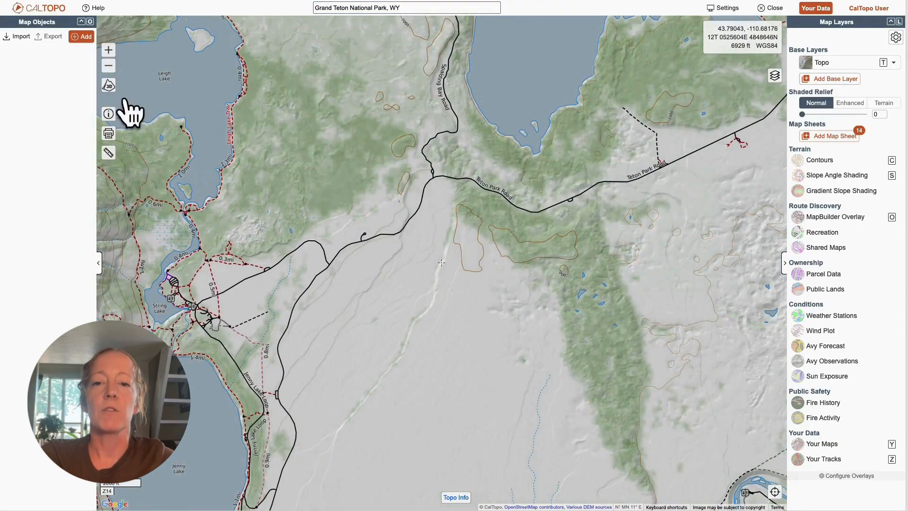
Step: Examine the topo map's trails, lakes and terrain from Jenny Lake past Amphitheater and Bradley Lakes to Twentyfive Short
{"action": "left_click", "coordinate": [108, 65]}
{"action": "left_click", "coordinate": [109, 66]}
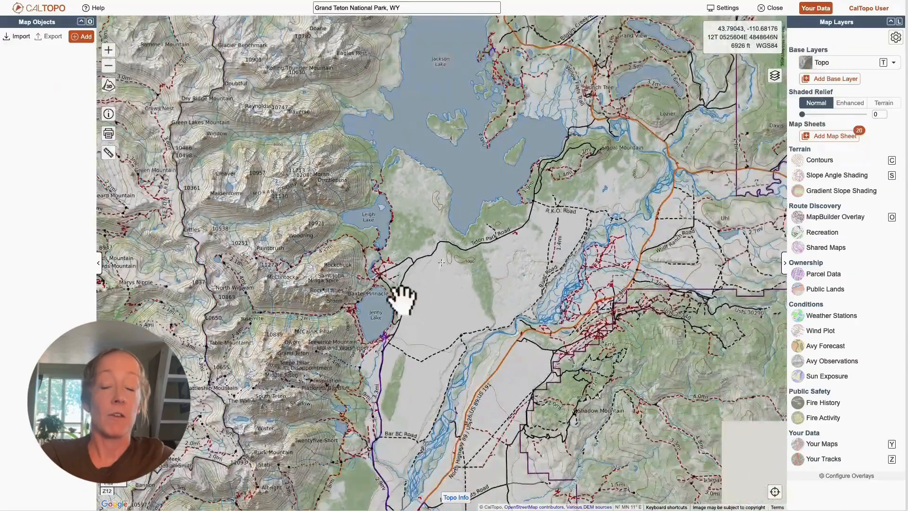
{"action": "left_click_drag", "start_coordinate": [402, 300], "coordinate": [383, 240]}
{"action": "scroll", "coordinate": [378, 244], "scroll_direction": "up", "scroll_amount": 2}
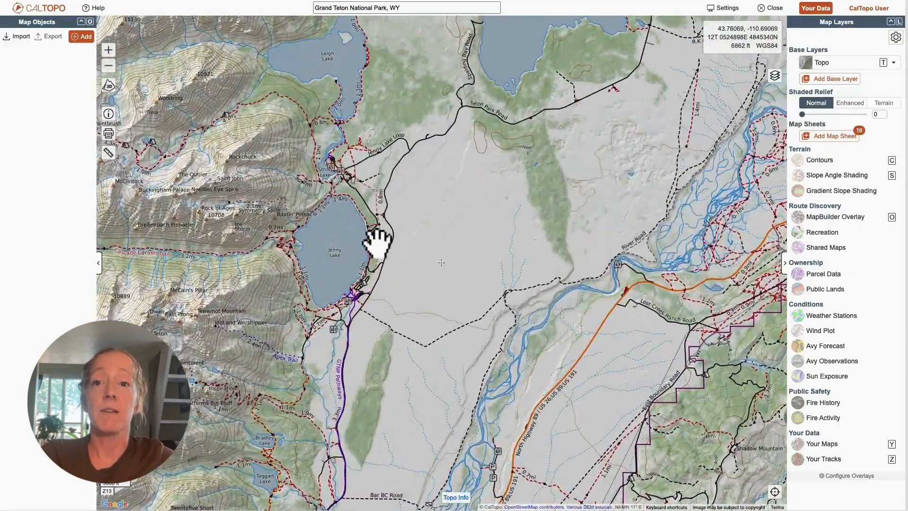
{"action": "left_click_drag", "start_coordinate": [377, 243], "coordinate": [415, 173]}
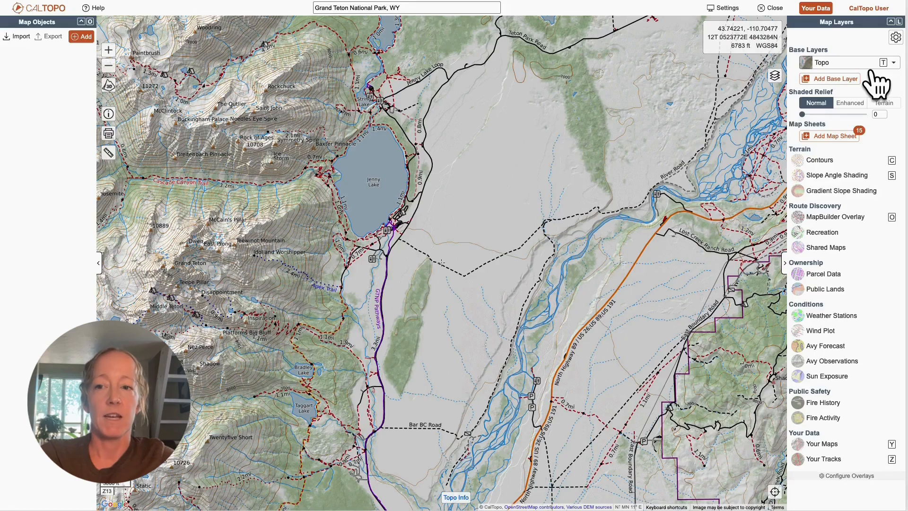
{"action": "left_click_drag", "start_coordinate": [458, 264], "coordinate": [625, 211]}
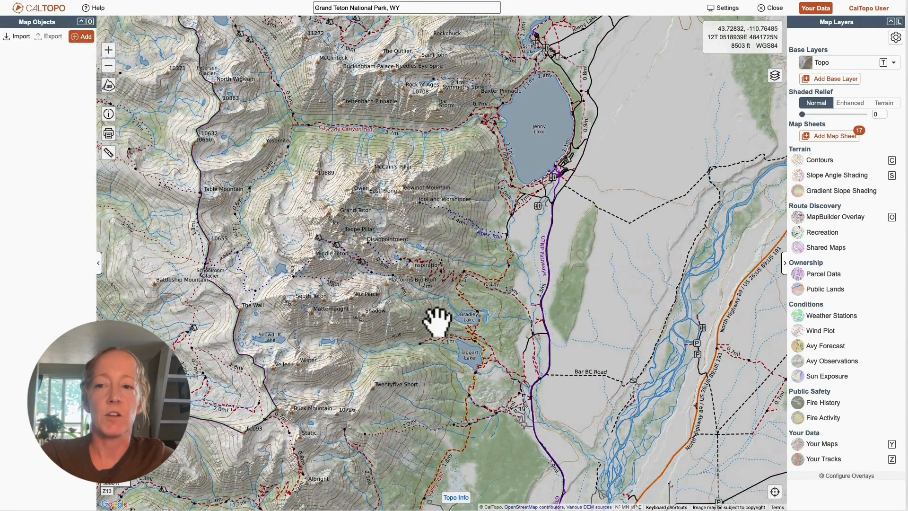
{"action": "double_click", "coordinate": [428, 284]}
{"action": "left_click_drag", "start_coordinate": [418, 285], "coordinate": [409, 289]}
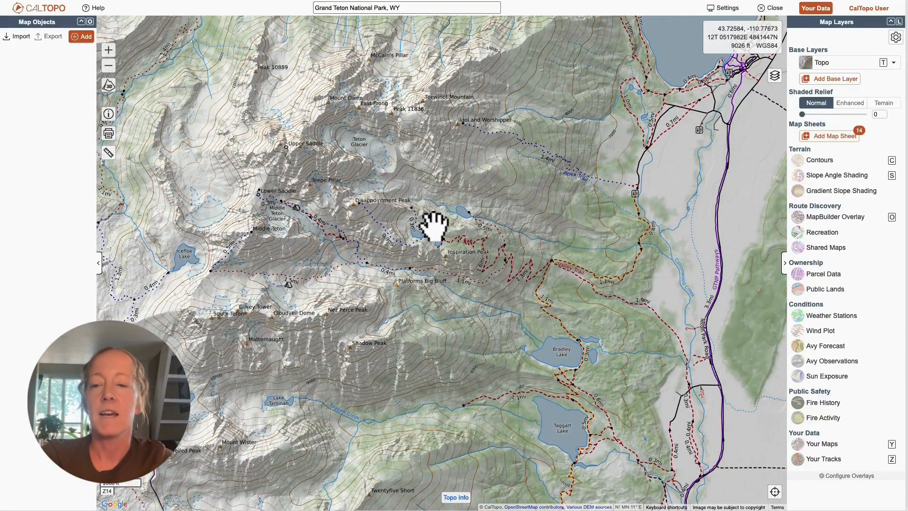
{"action": "double_click", "coordinate": [434, 225]}
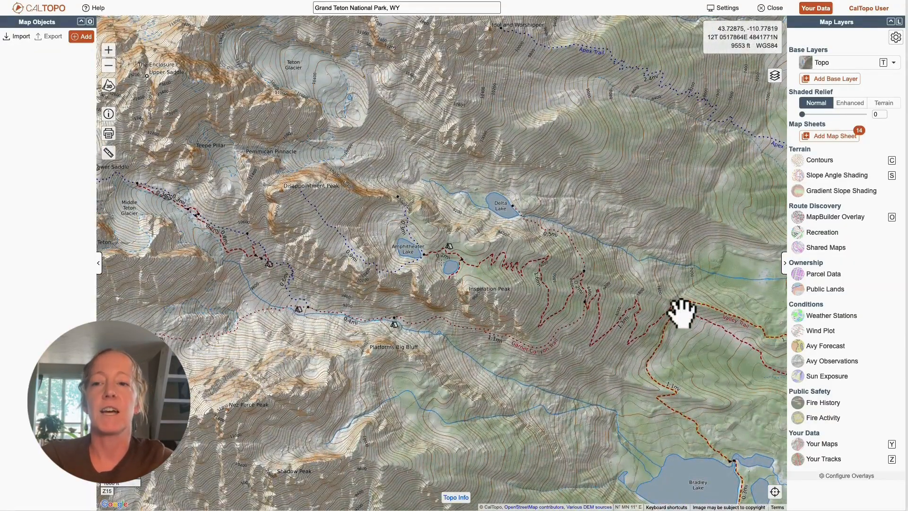
{"action": "left_click_drag", "start_coordinate": [611, 179], "coordinate": [518, 341]}
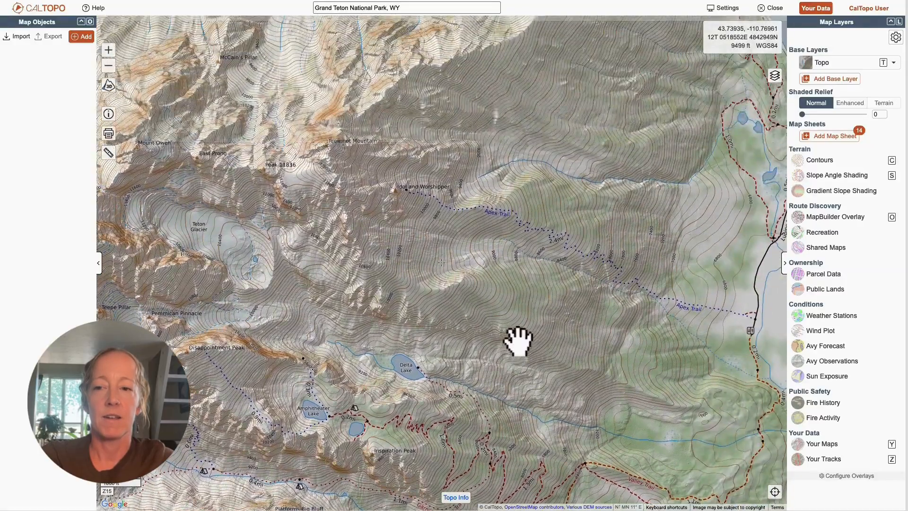
{"action": "left_click_drag", "start_coordinate": [568, 202], "coordinate": [518, 101]}
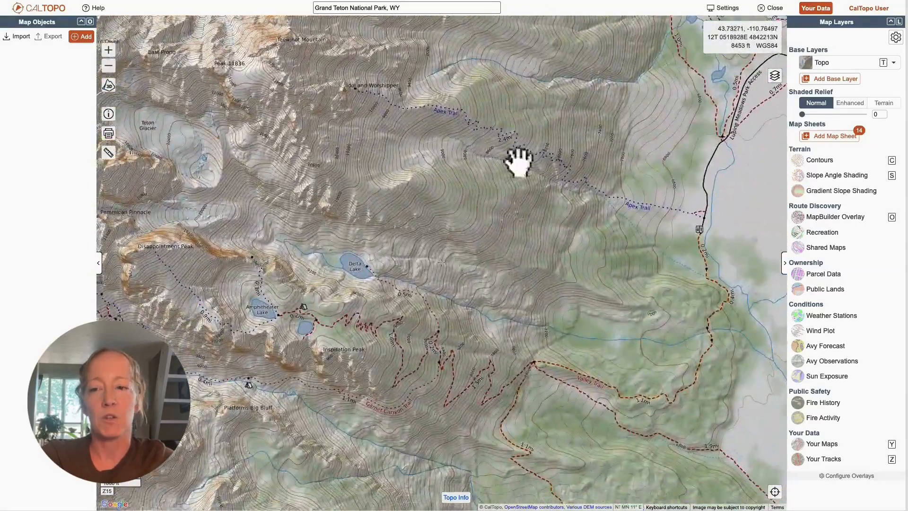
{"action": "left_click_drag", "start_coordinate": [487, 220], "coordinate": [520, 166]}
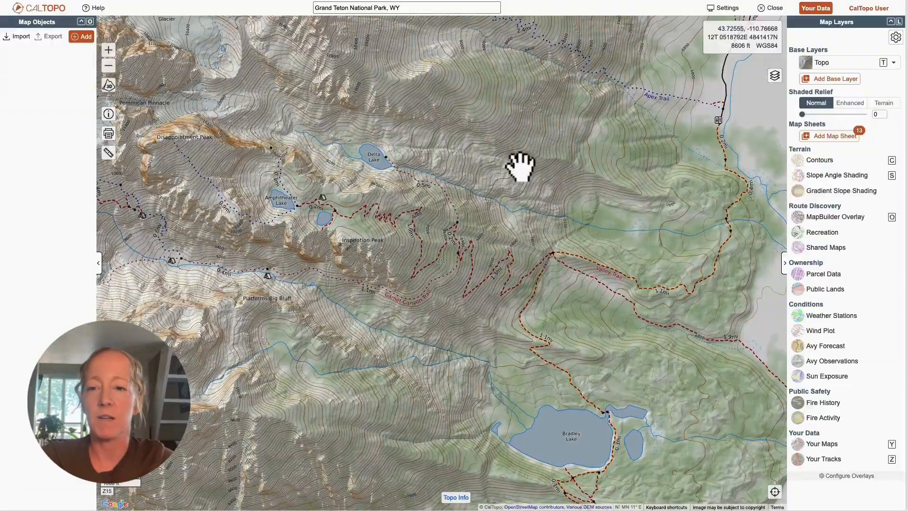
{"action": "left_click_drag", "start_coordinate": [527, 226], "coordinate": [589, 71]}
{"action": "left_click_drag", "start_coordinate": [575, 360], "coordinate": [572, 137]}
{"action": "left_click_drag", "start_coordinate": [422, 471], "coordinate": [571, 356]}
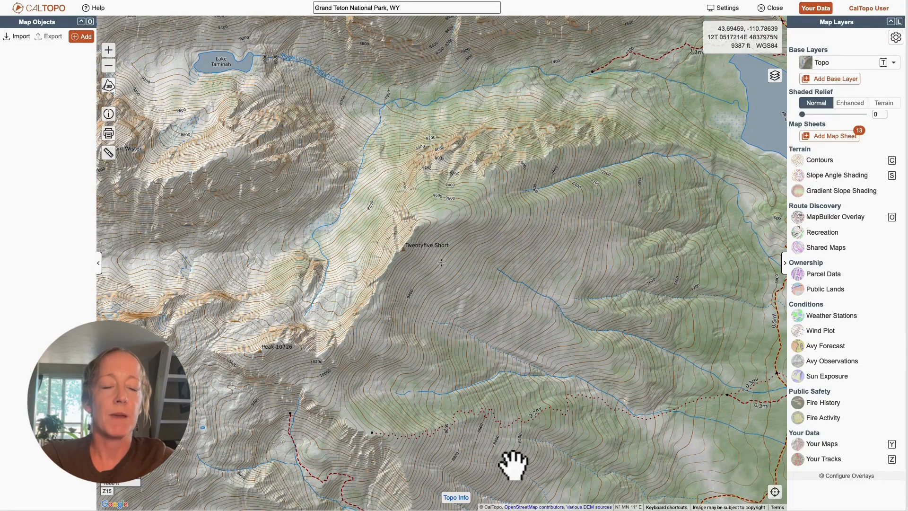
Step: Switch the base layer to Scanned Topos and view the slopes west of Taggart Lake
{"action": "left_click", "coordinate": [862, 62]}
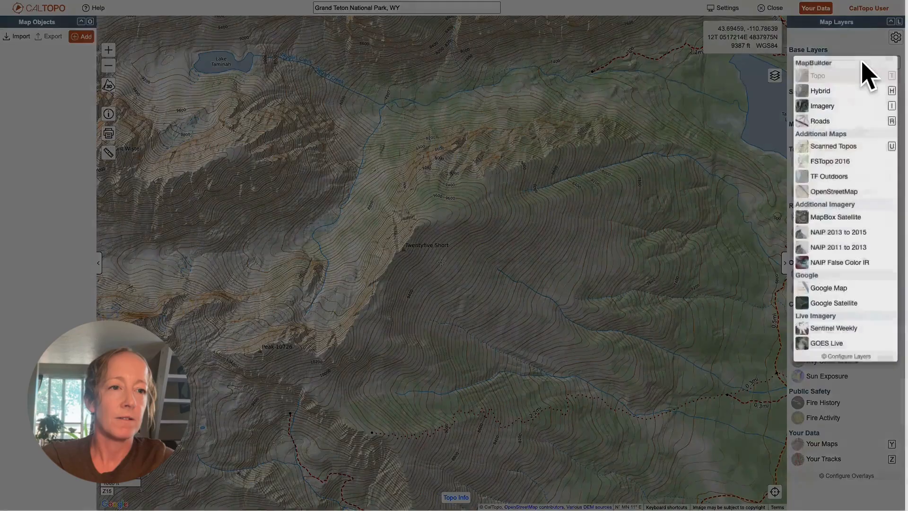
{"action": "left_click", "coordinate": [869, 149]}
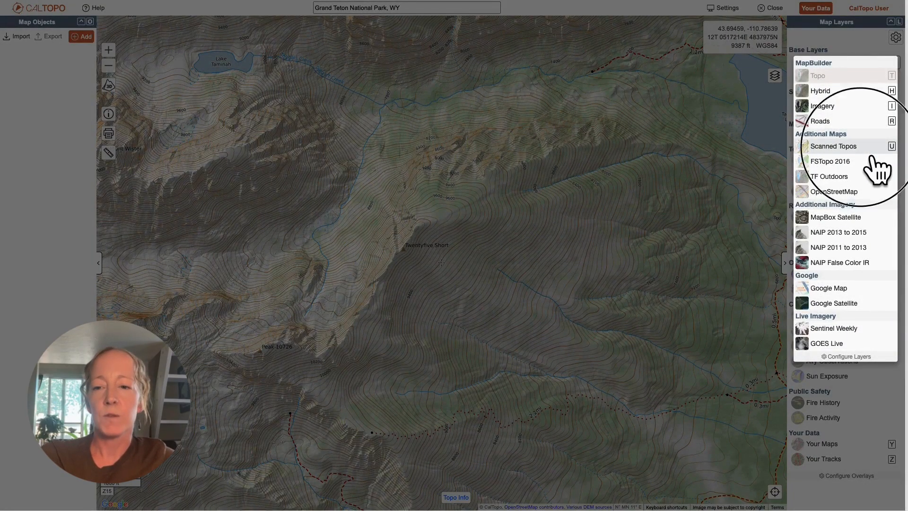
{"action": "left_click_drag", "start_coordinate": [590, 355], "coordinate": [445, 360]}
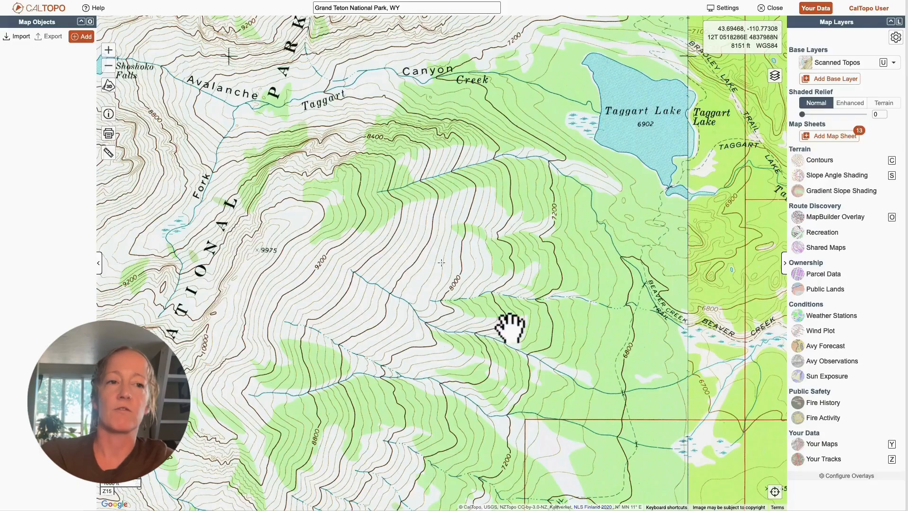
Step: Change the base layer to Imagery and inspect the tree cover and open slopes southwest of Taggart Lake
{"action": "left_click", "coordinate": [850, 63]}
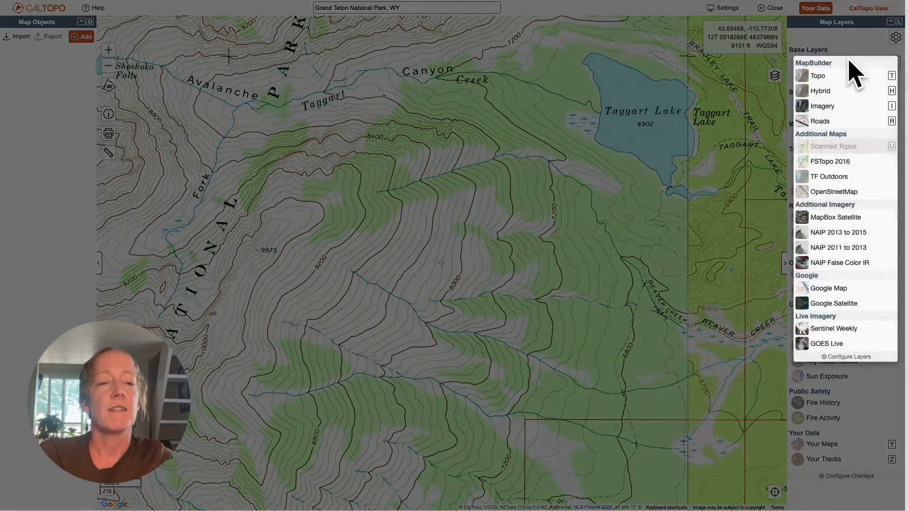
{"action": "left_click", "coordinate": [834, 106]}
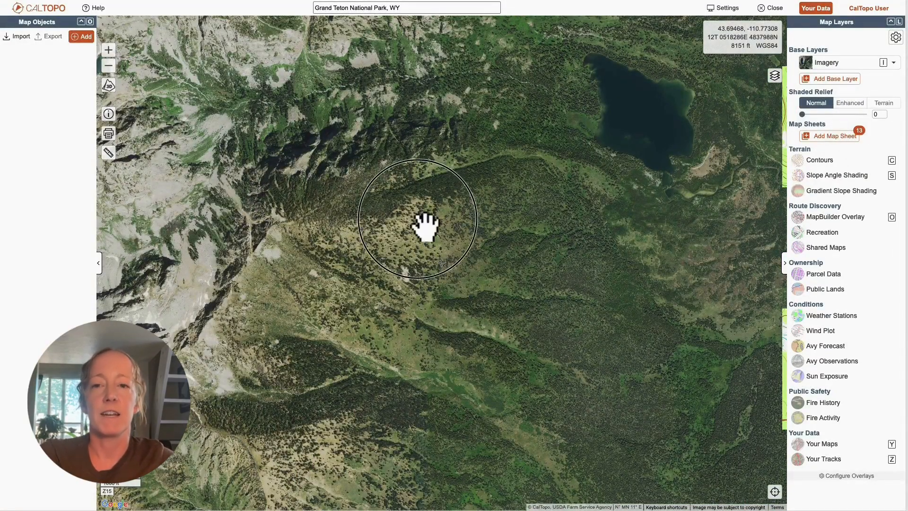
{"action": "scroll", "coordinate": [426, 226], "scroll_direction": "up", "scroll_amount": 1}
{"action": "left_click_drag", "start_coordinate": [412, 239], "coordinate": [432, 298]}
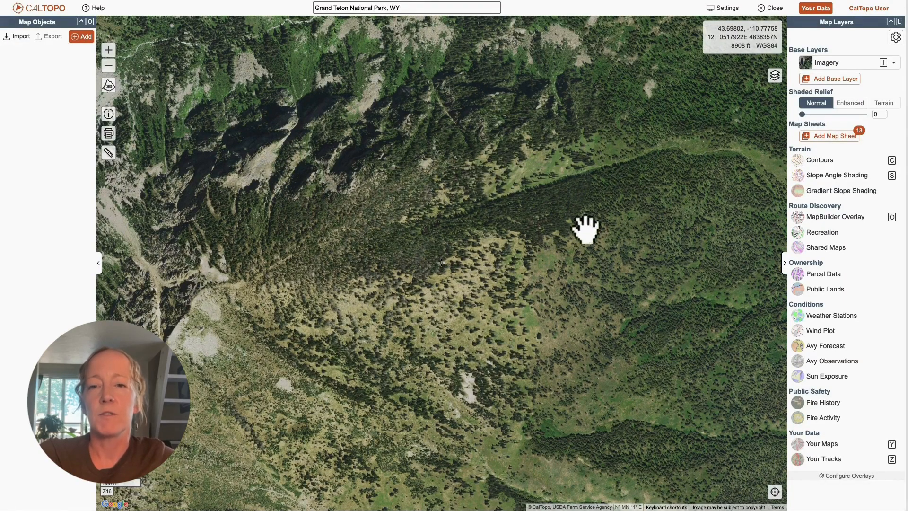
{"action": "left_click", "coordinate": [587, 276]}
{"action": "left_click_drag", "start_coordinate": [587, 277], "coordinate": [584, 126]}
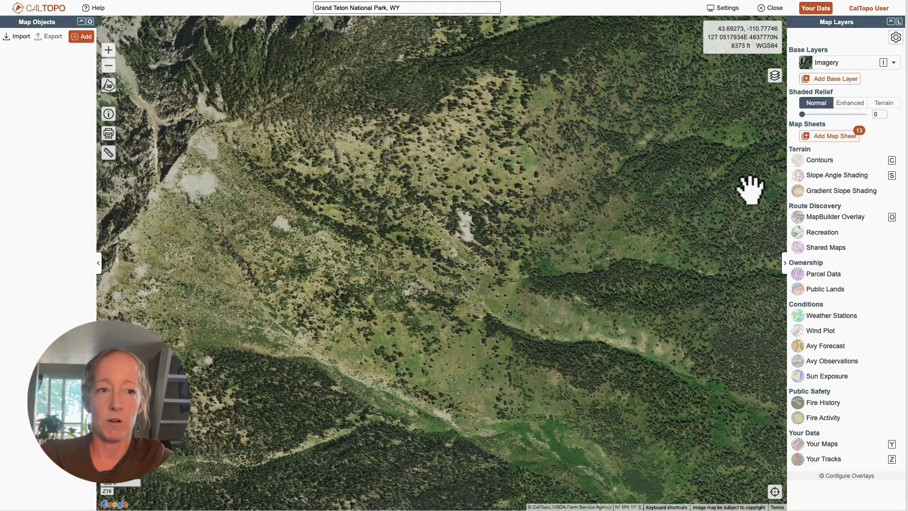
Step: Set the base layer back to Topo and turn on the Slope Angle Shading overlay
{"action": "left_click", "coordinate": [860, 64]}
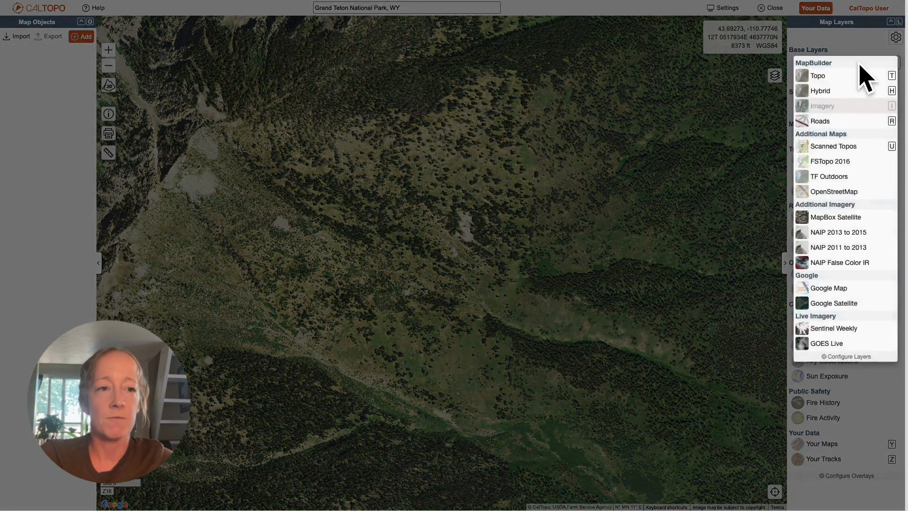
{"action": "left_click", "coordinate": [851, 78]}
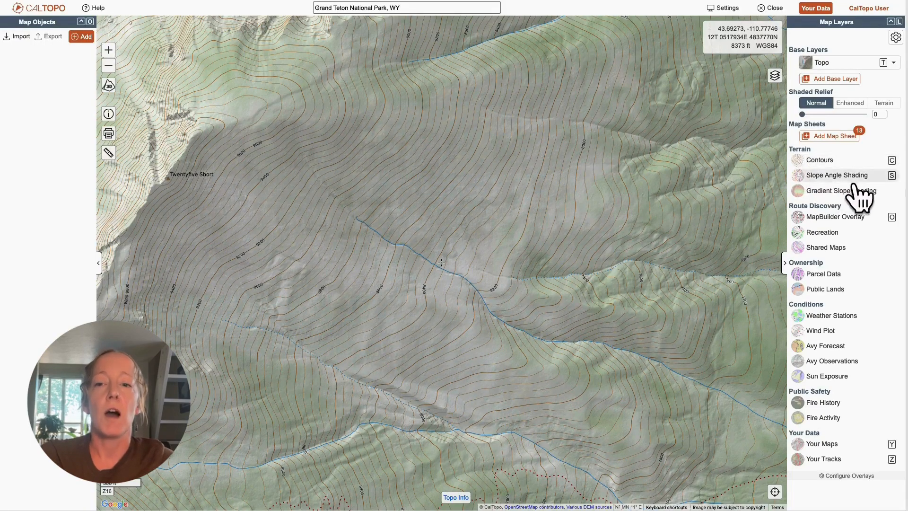
{"action": "left_click", "coordinate": [881, 182]}
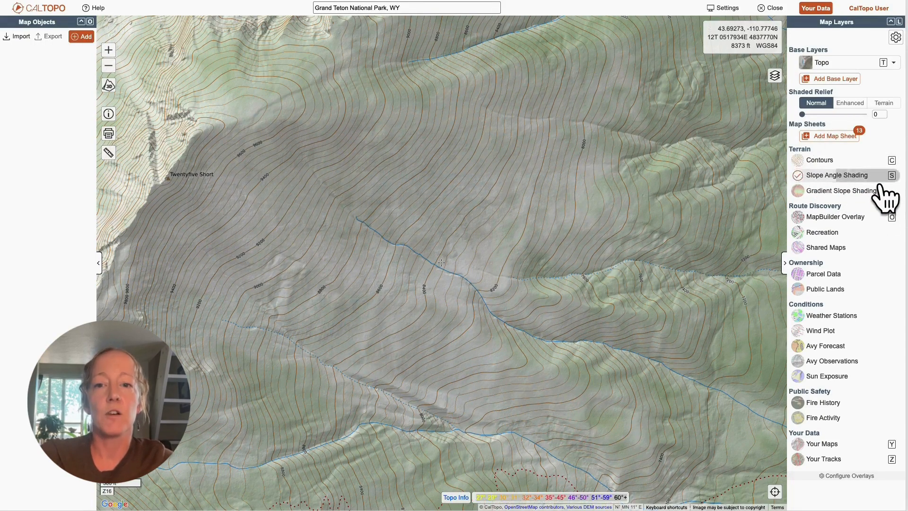